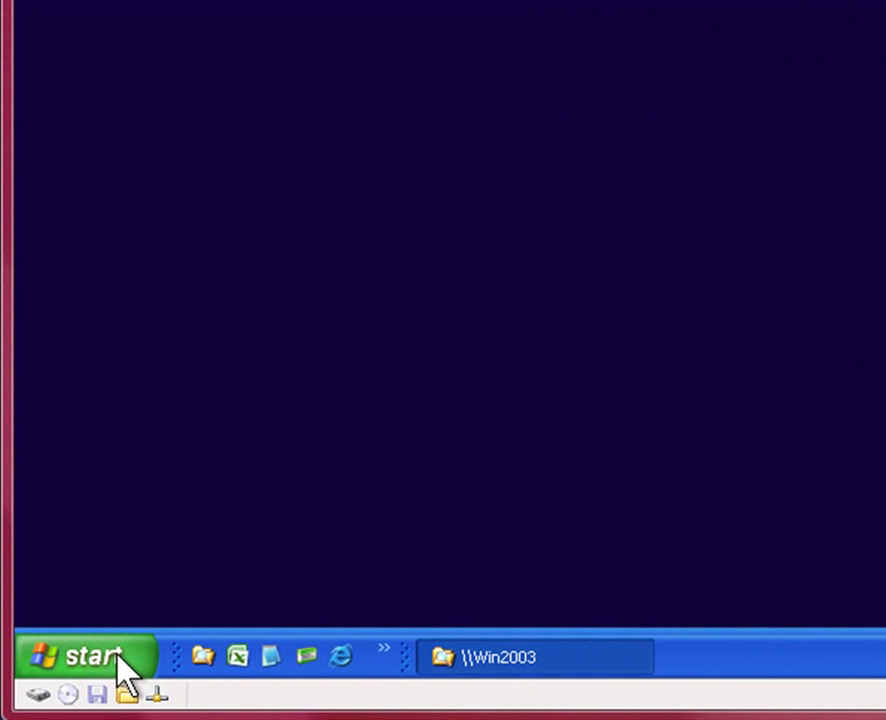
Launch SharperLight Query from the Start menu and log in as the guest user
{"action": "left_click", "coordinate": [117, 655]}
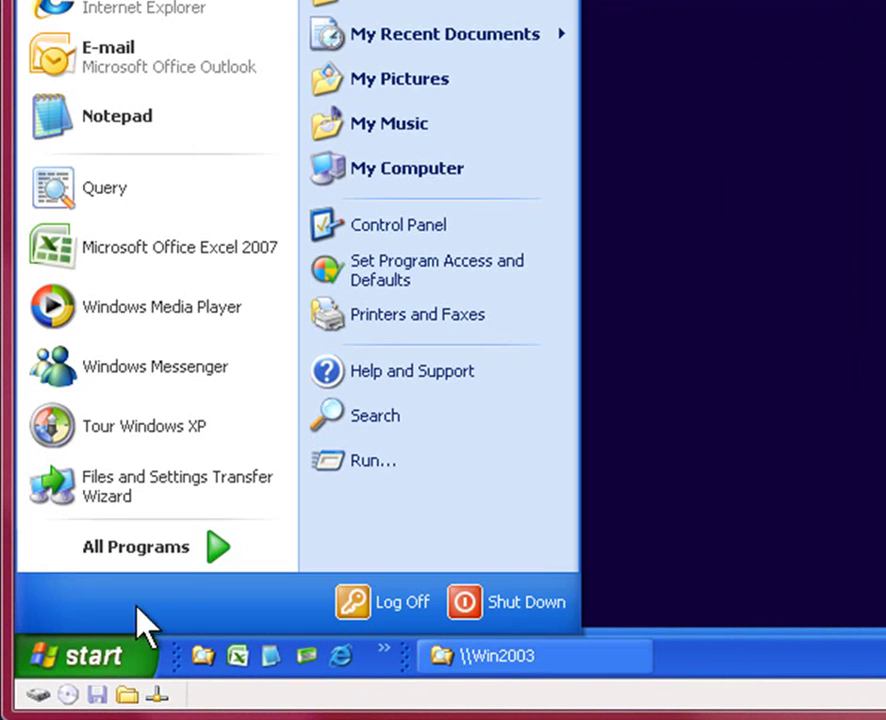
{"action": "left_click", "coordinate": [196, 565]}
{"action": "mouse_move", "coordinate": [465, 560]}
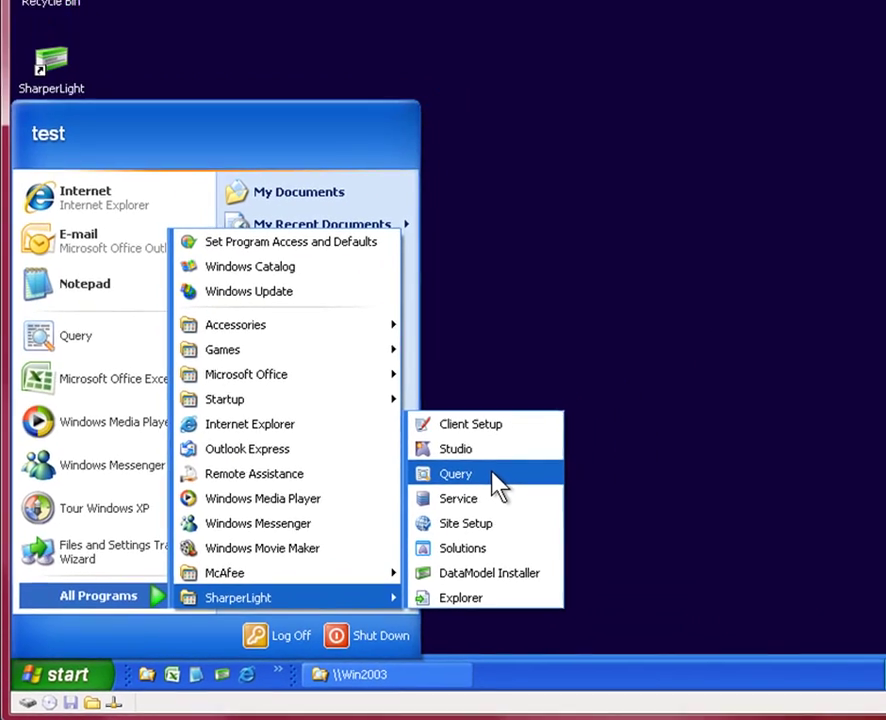
{"action": "left_click", "coordinate": [680, 379]}
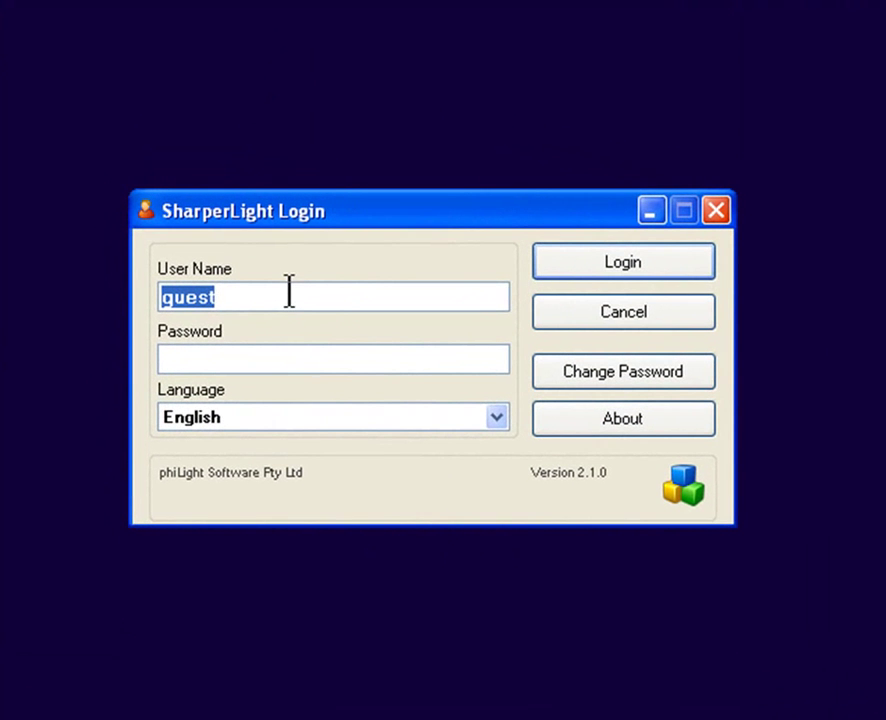
{"action": "left_click", "coordinate": [273, 297]}
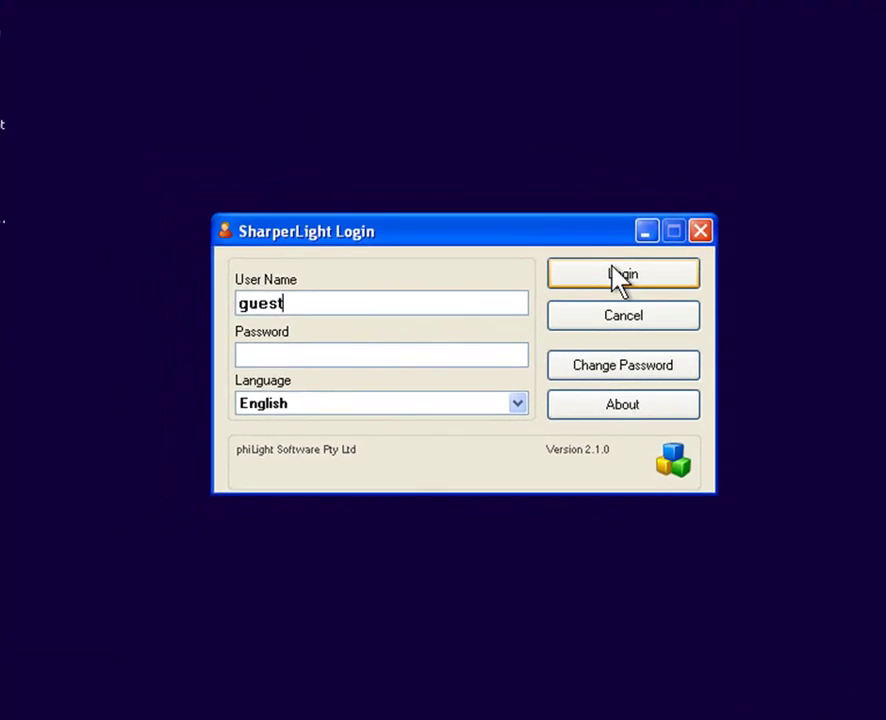
{"action": "left_click", "coordinate": [611, 268]}
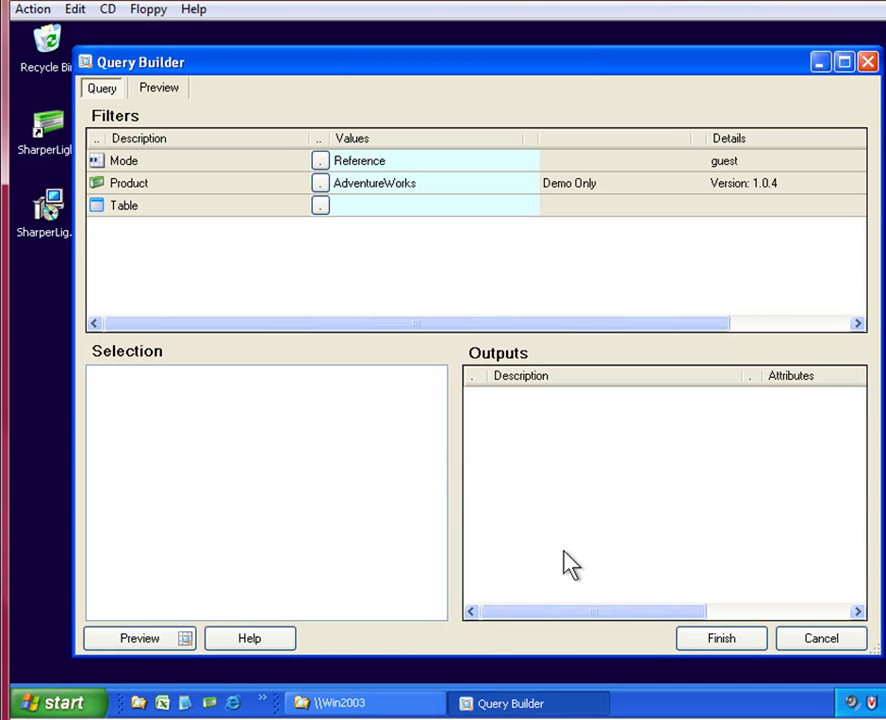
Cancel Query Builder, launch SharperLight Site Setup, and log in as the administrator
{"action": "left_click", "coordinate": [820, 640]}
{"action": "left_click", "coordinate": [68, 704]}
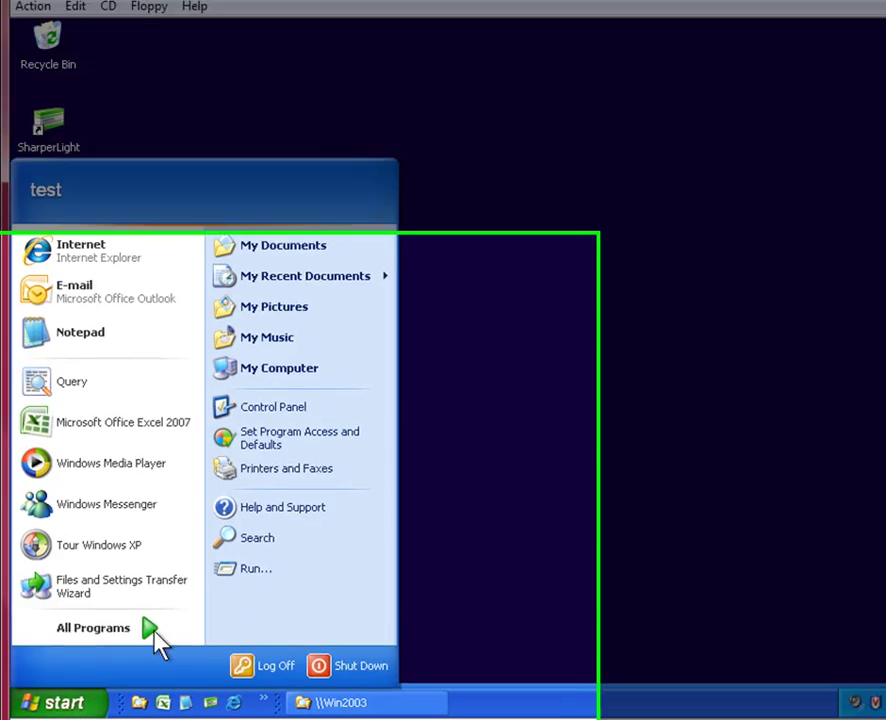
{"action": "mouse_move", "coordinate": [158, 630]}
{"action": "mouse_move", "coordinate": [330, 633]}
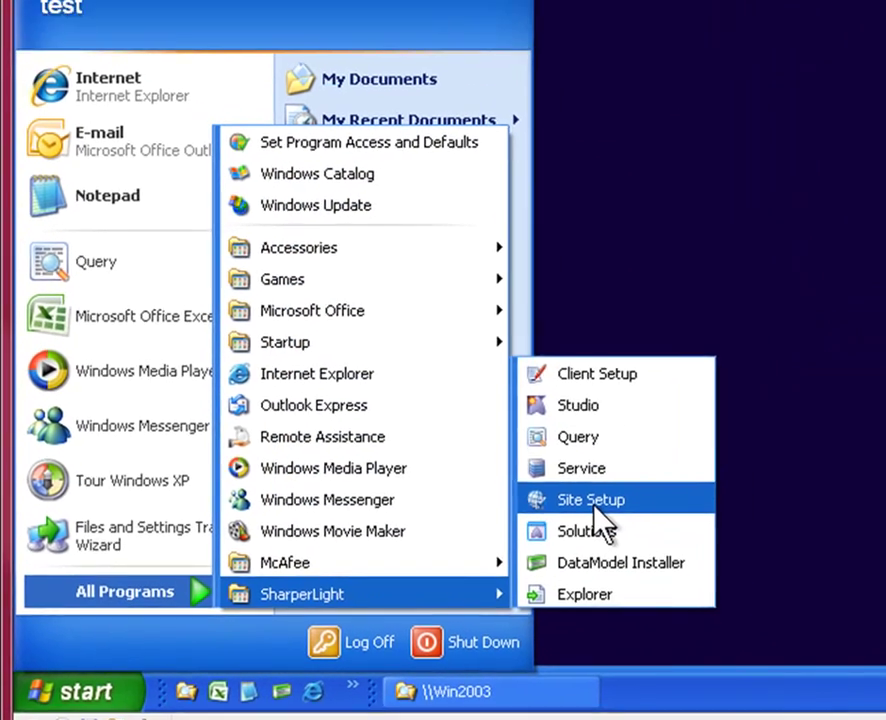
{"action": "left_click", "coordinate": [650, 486]}
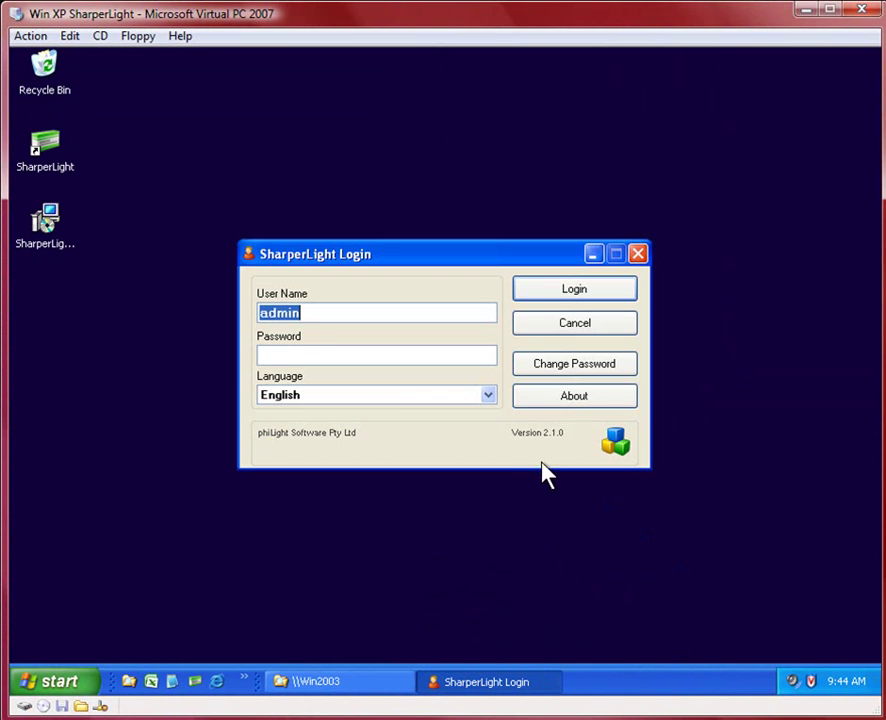
{"action": "left_click", "coordinate": [322, 355]}
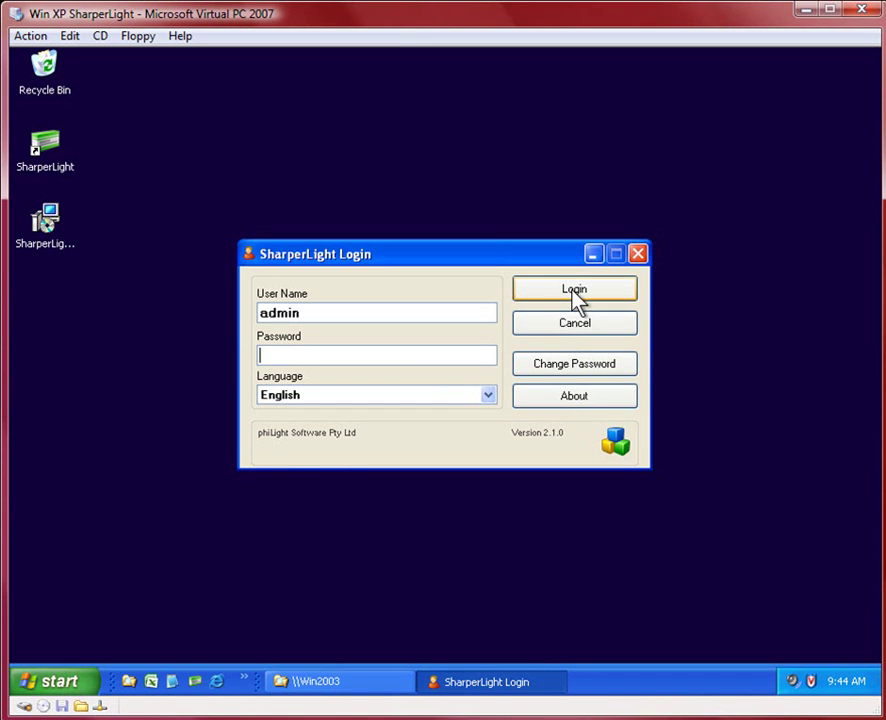
{"action": "left_click", "coordinate": [577, 292]}
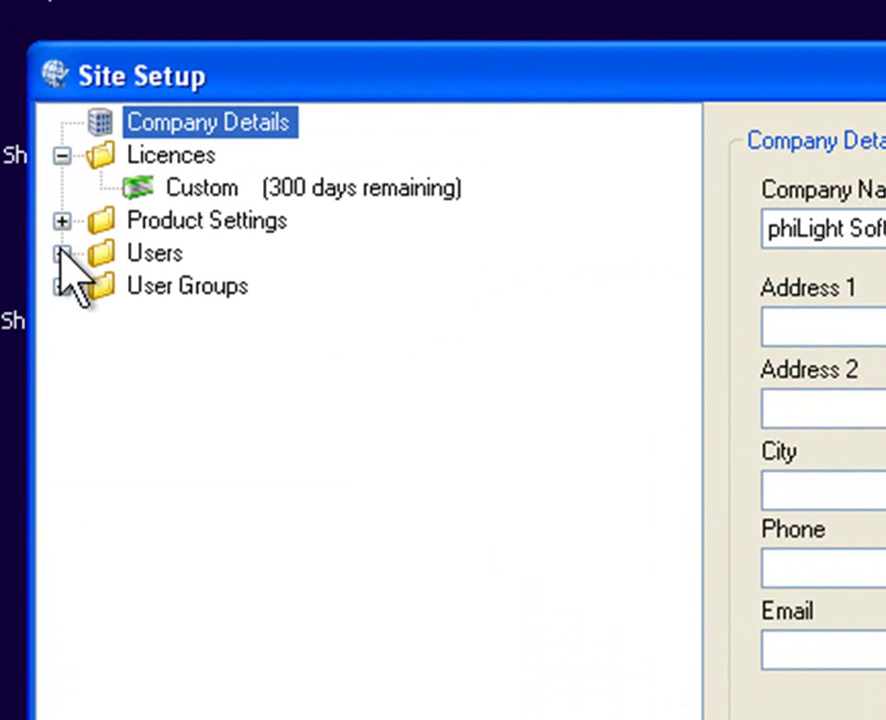
Expand Users and inspect the guest, a SHARPERLIGHT domain account, and user1 properties
{"action": "left_click", "coordinate": [62, 253]}
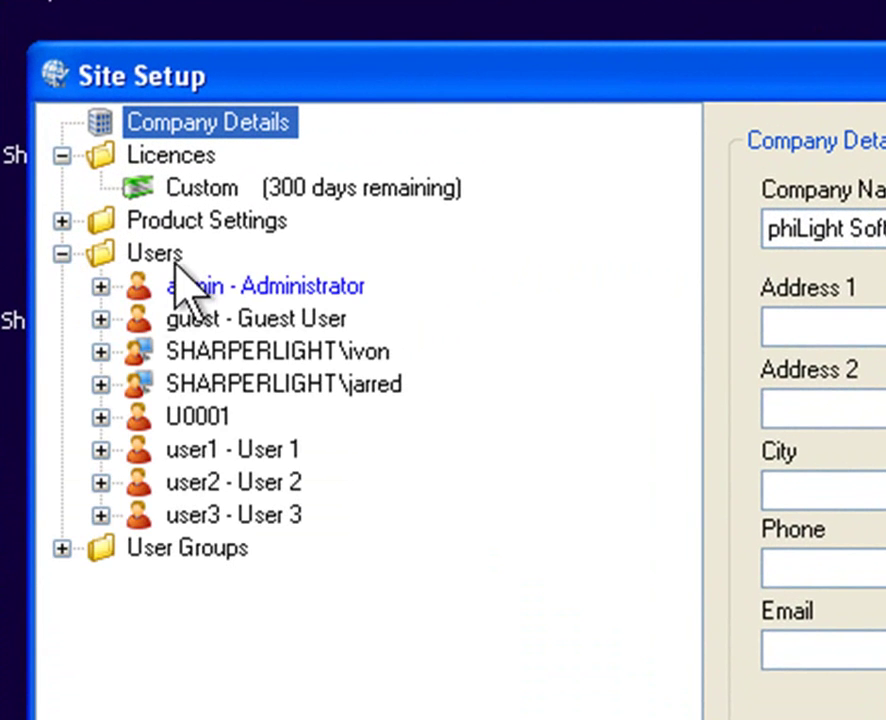
{"action": "left_click", "coordinate": [212, 320]}
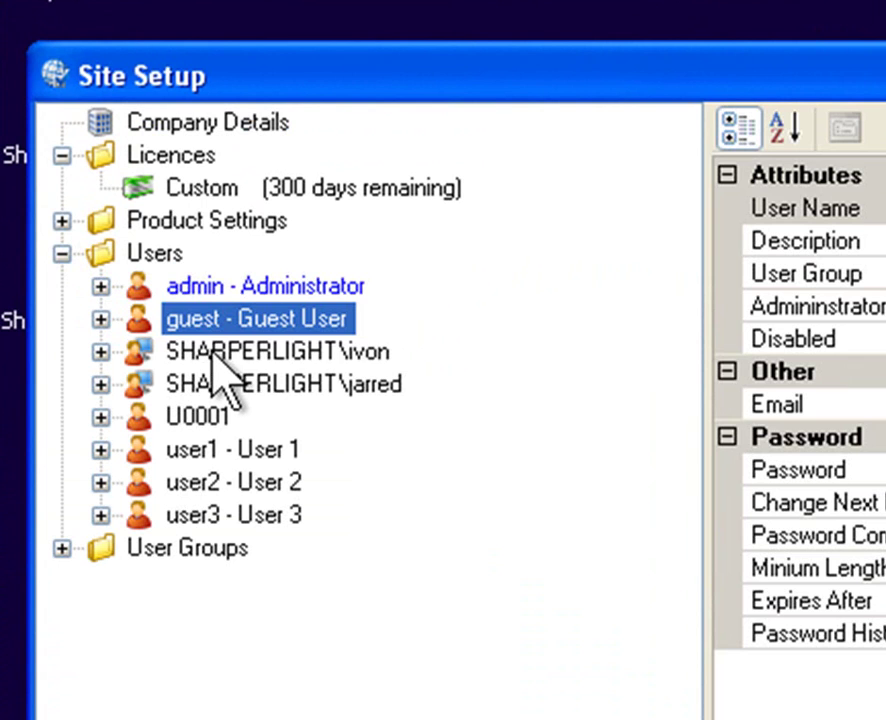
{"action": "left_click", "coordinate": [215, 355]}
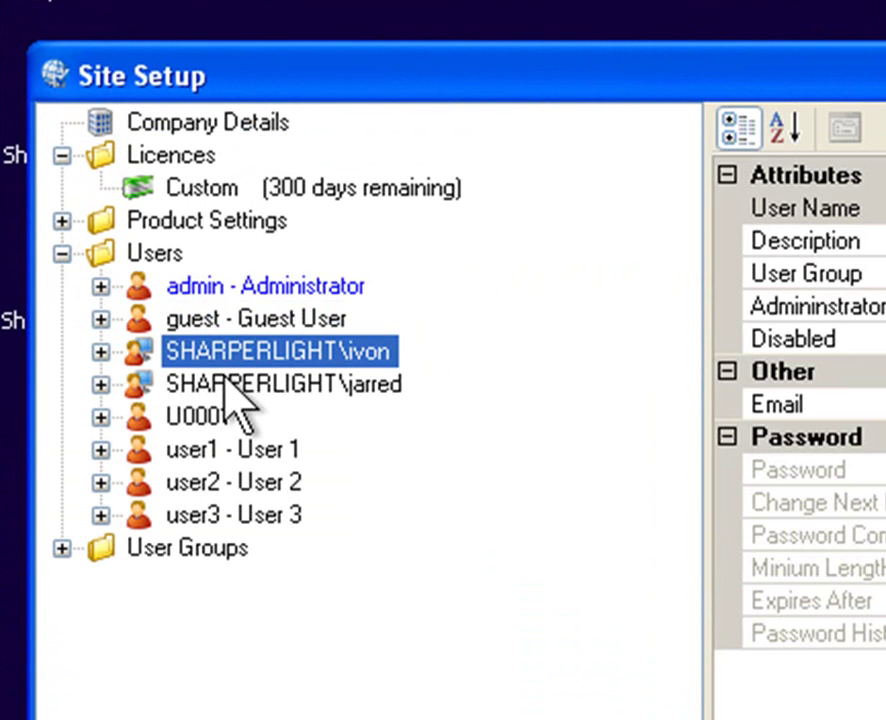
{"action": "left_click", "coordinate": [210, 450]}
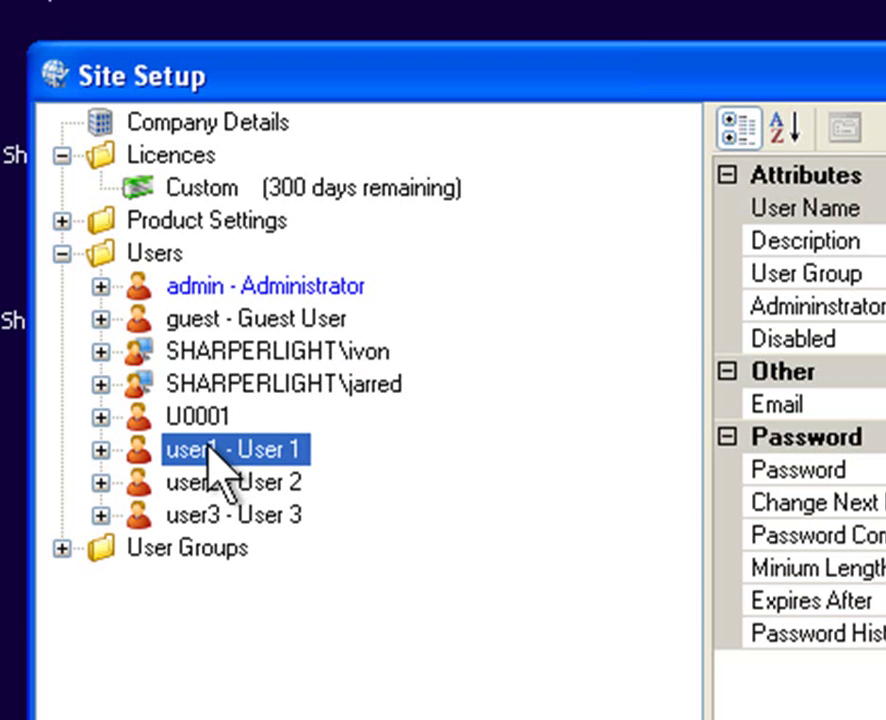
Create new user U0002 and open the Window User Accounts browser for its name
{"action": "right_click", "coordinate": [208, 447]}
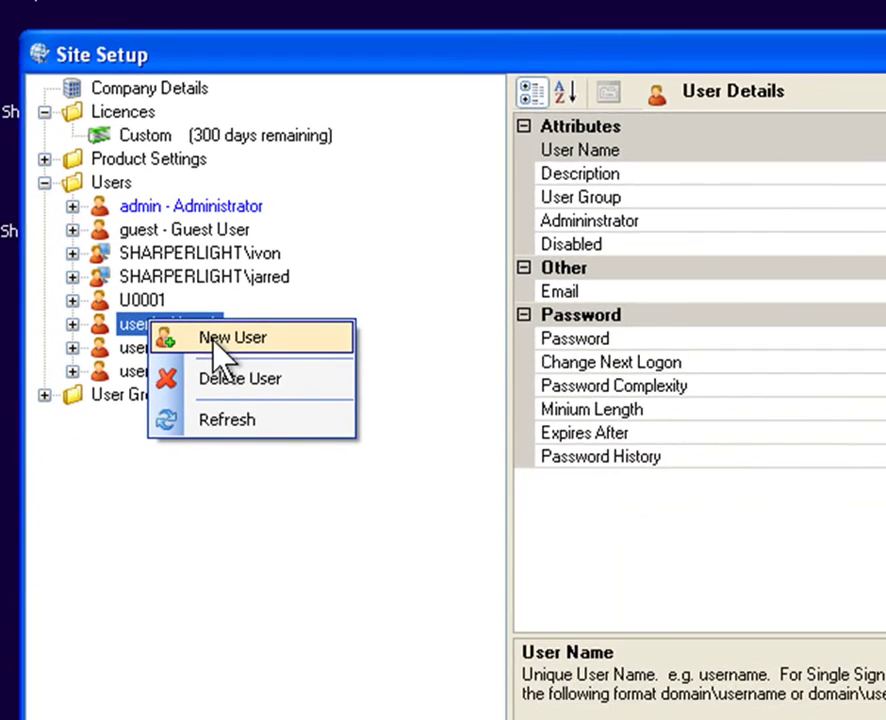
{"action": "left_click", "coordinate": [292, 472]}
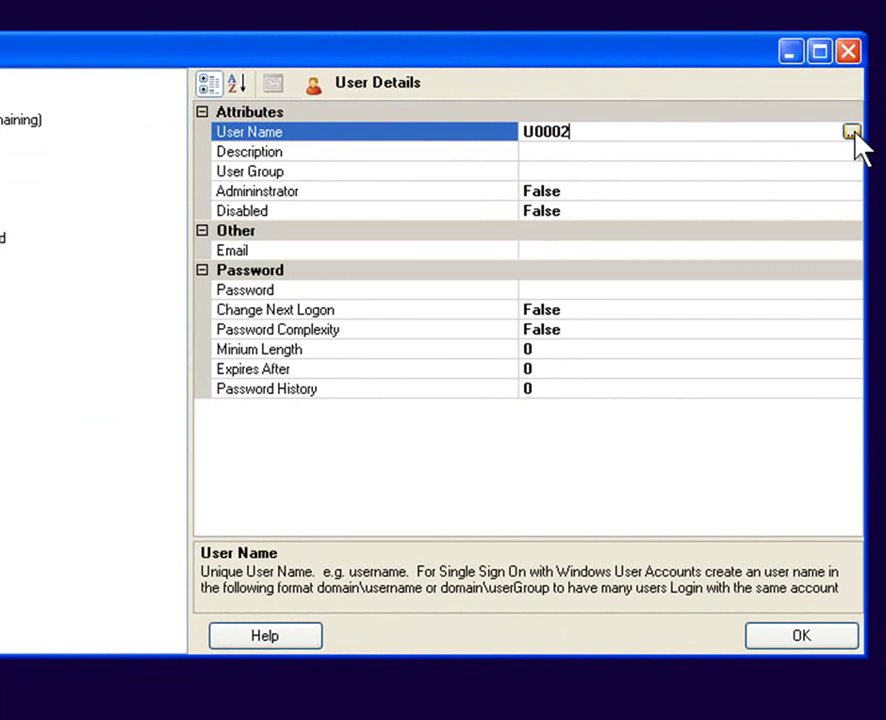
{"action": "left_click", "coordinate": [850, 133]}
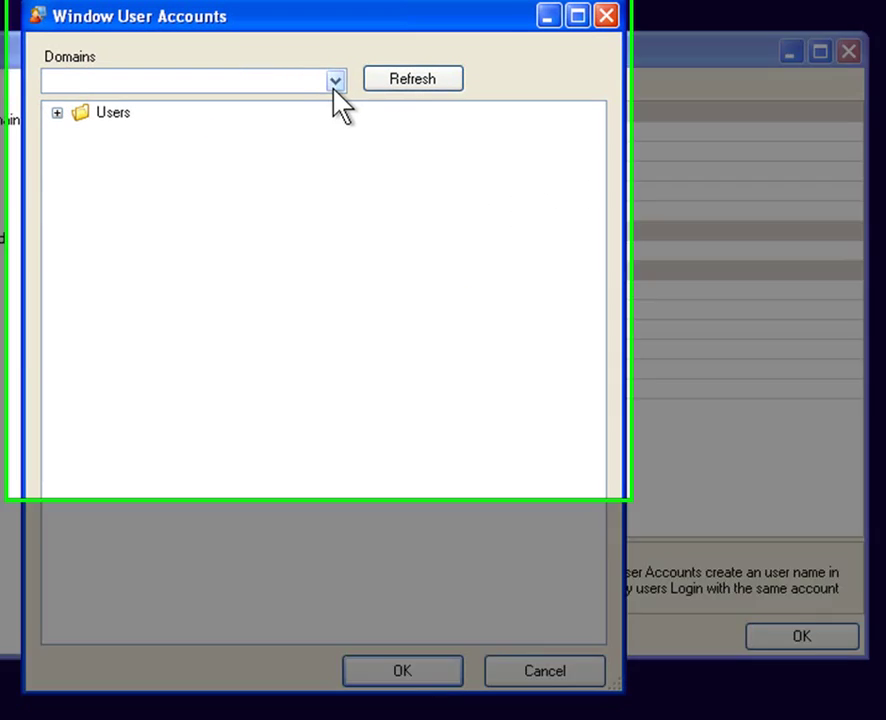
Set the new user to the XPTEST\test account from the XPTEST domain, then save Site Setup
{"action": "left_click", "coordinate": [334, 84]}
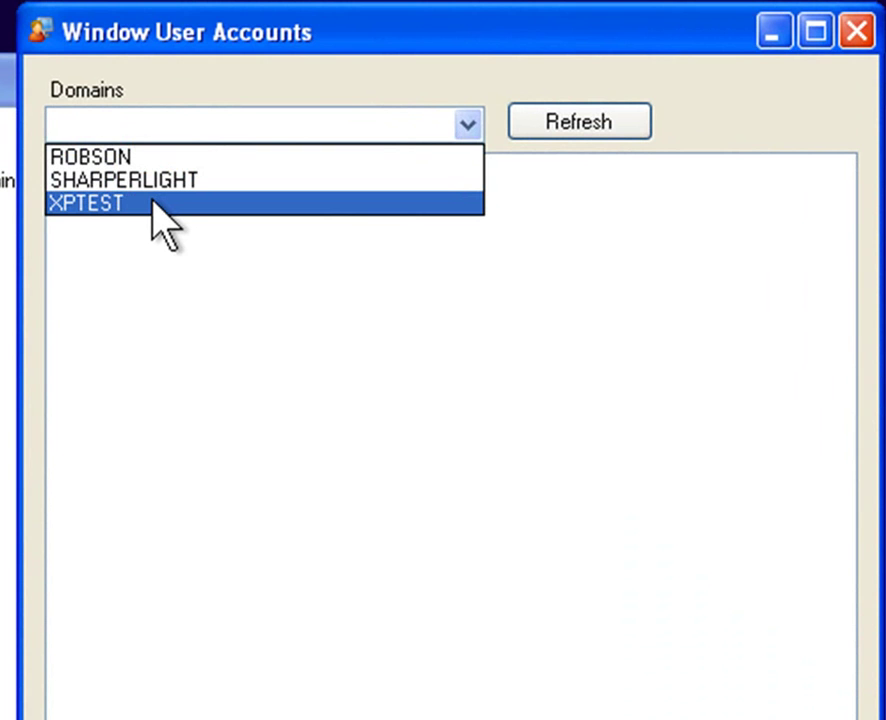
{"action": "left_click", "coordinate": [152, 204]}
{"action": "left_click", "coordinate": [69, 169]}
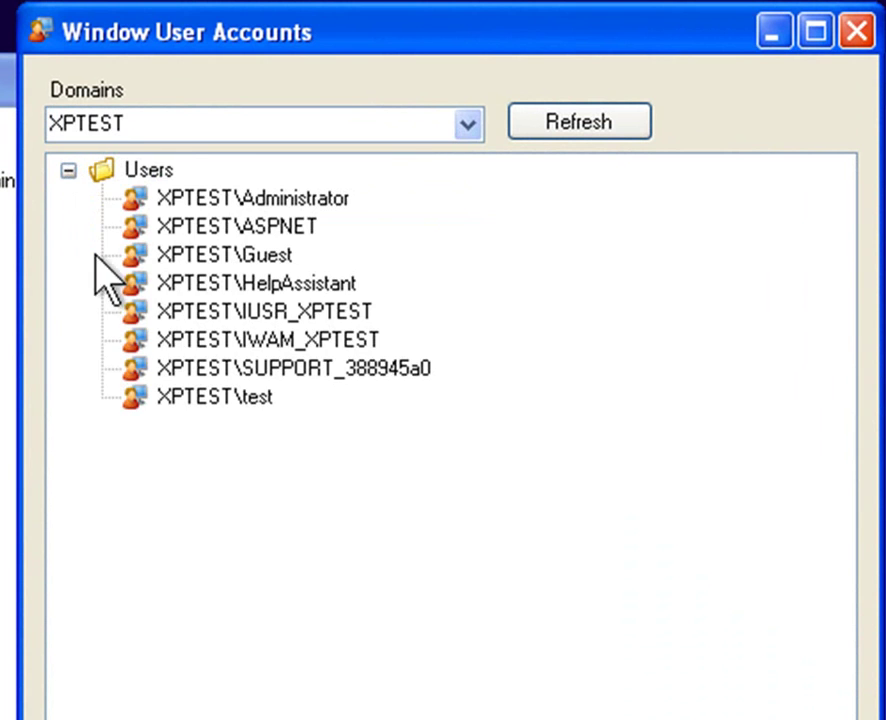
{"action": "left_click", "coordinate": [250, 400]}
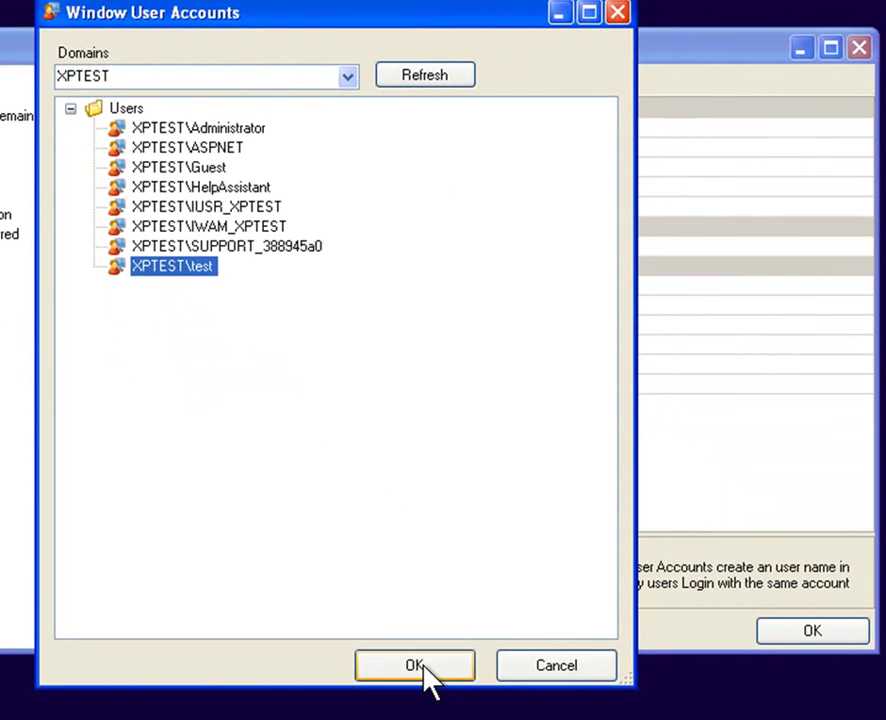
{"action": "left_click", "coordinate": [423, 659]}
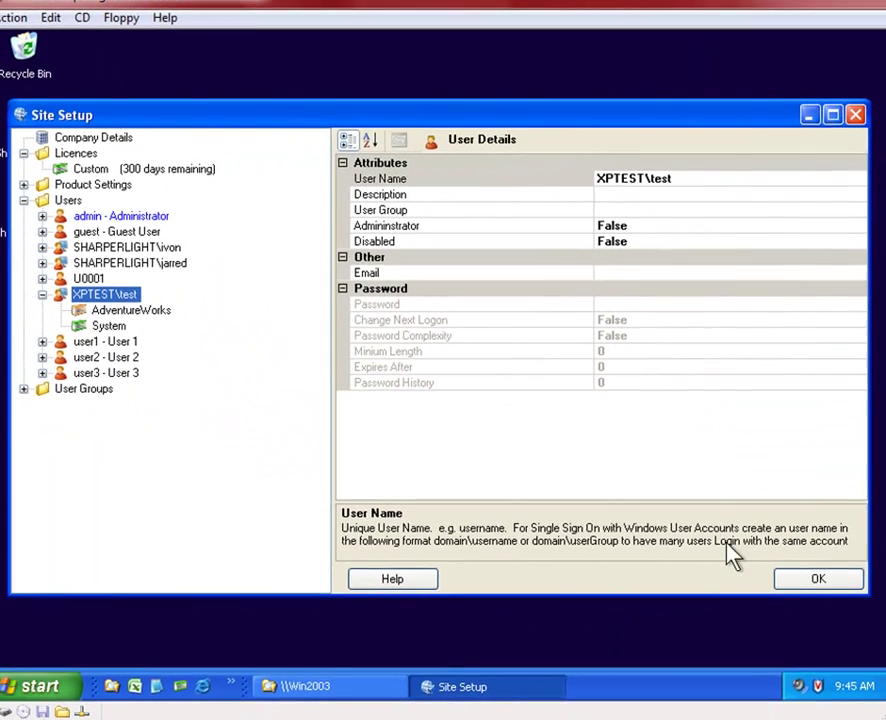
{"action": "left_click", "coordinate": [827, 578]}
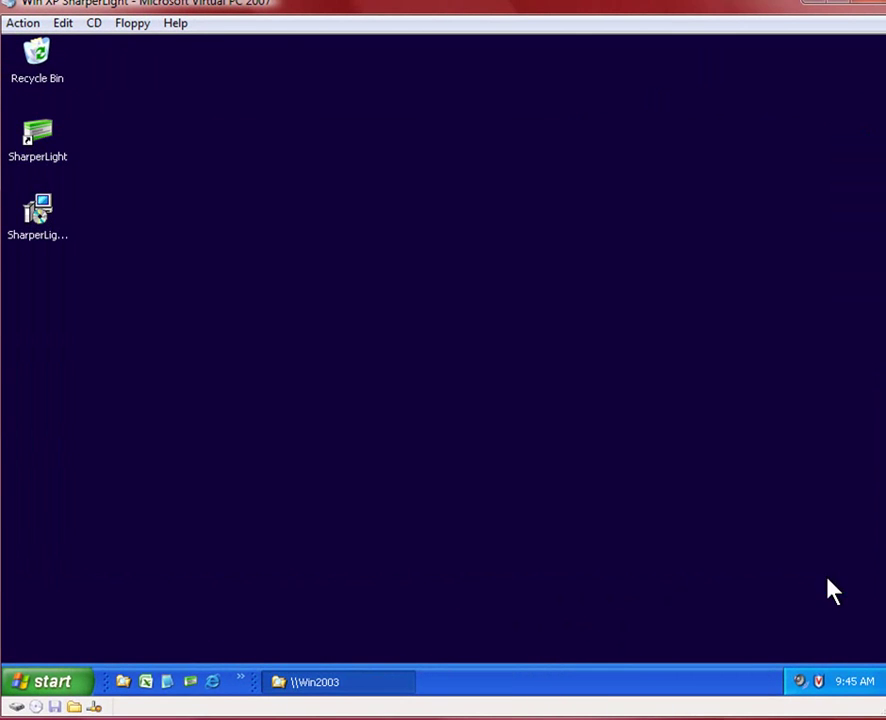
Relaunch SharperLight Query, which opens directly as XPTEST\test without a login prompt
{"action": "left_click", "coordinate": [57, 684]}
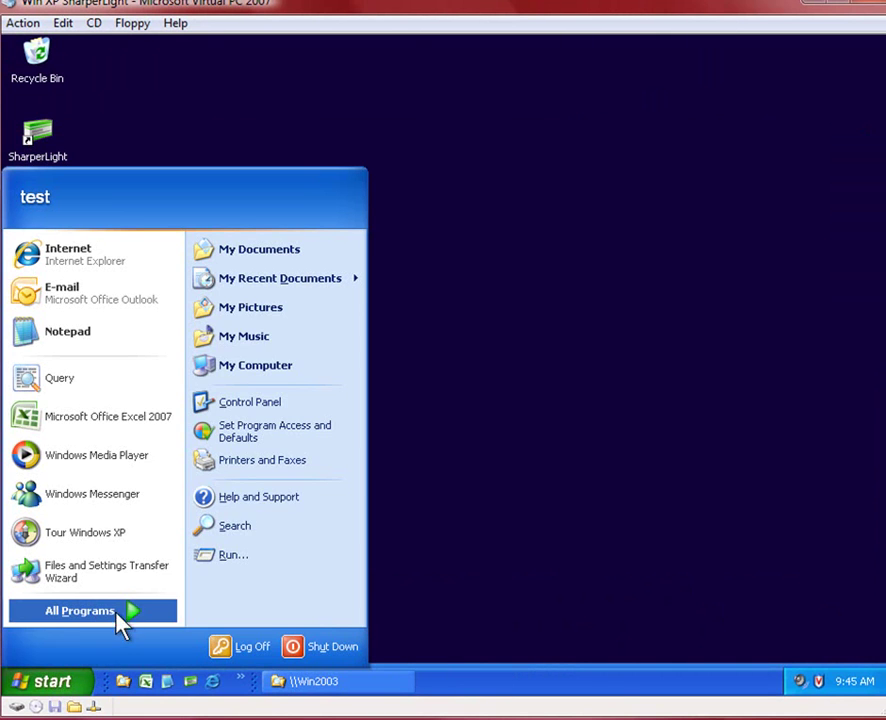
{"action": "mouse_move", "coordinate": [129, 607]}
{"action": "mouse_move", "coordinate": [267, 618]}
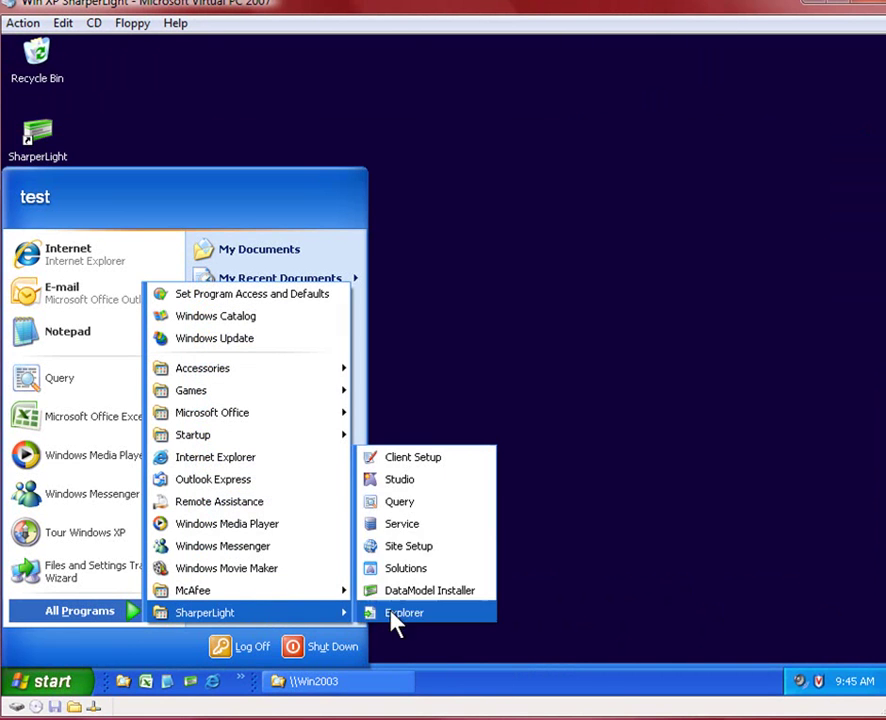
{"action": "left_click", "coordinate": [449, 510]}
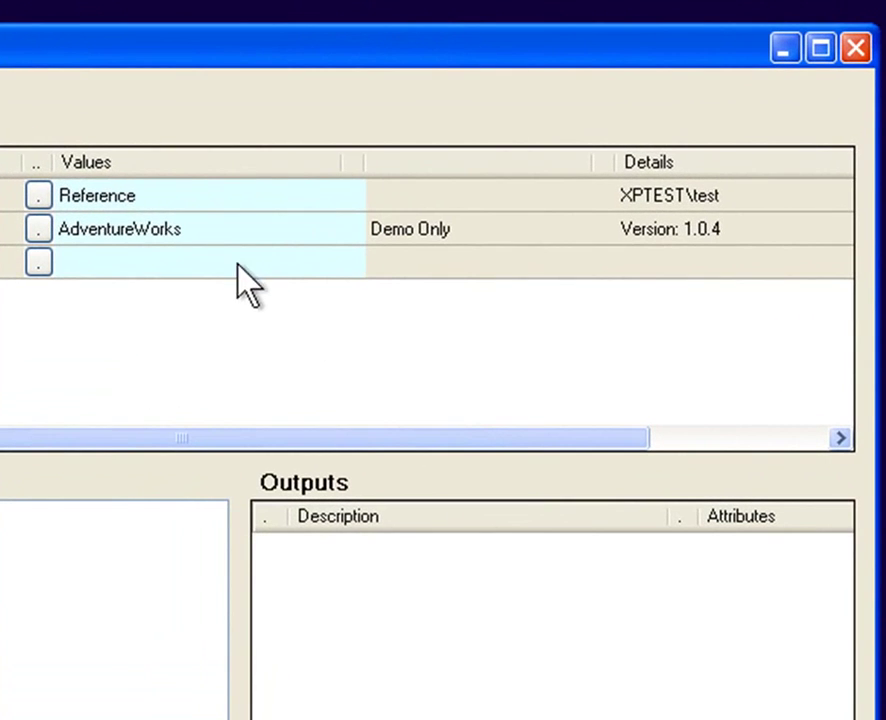
{"action": "left_click", "coordinate": [676, 196]}
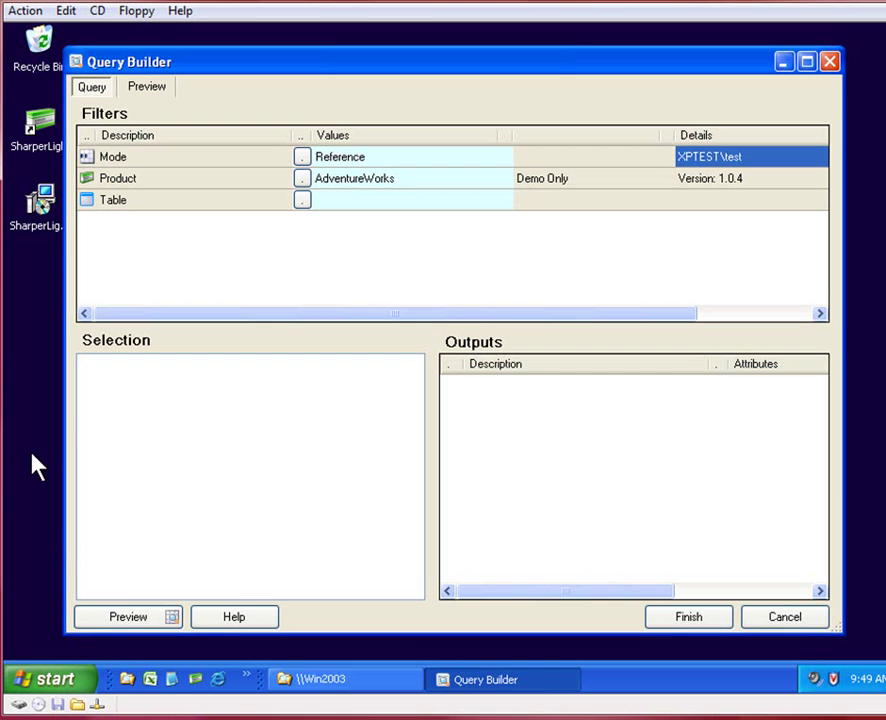
Launch SharperLight Query a second time to get the Login dialog prefilled with guest
{"action": "left_click", "coordinate": [58, 674]}
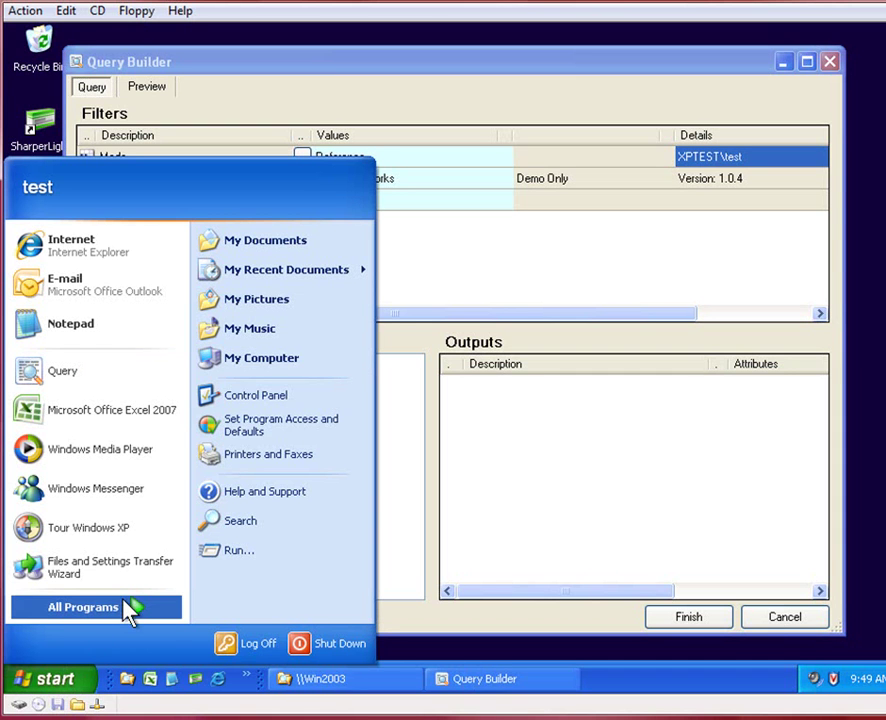
{"action": "mouse_move", "coordinate": [138, 611]}
{"action": "mouse_move", "coordinate": [237, 612]}
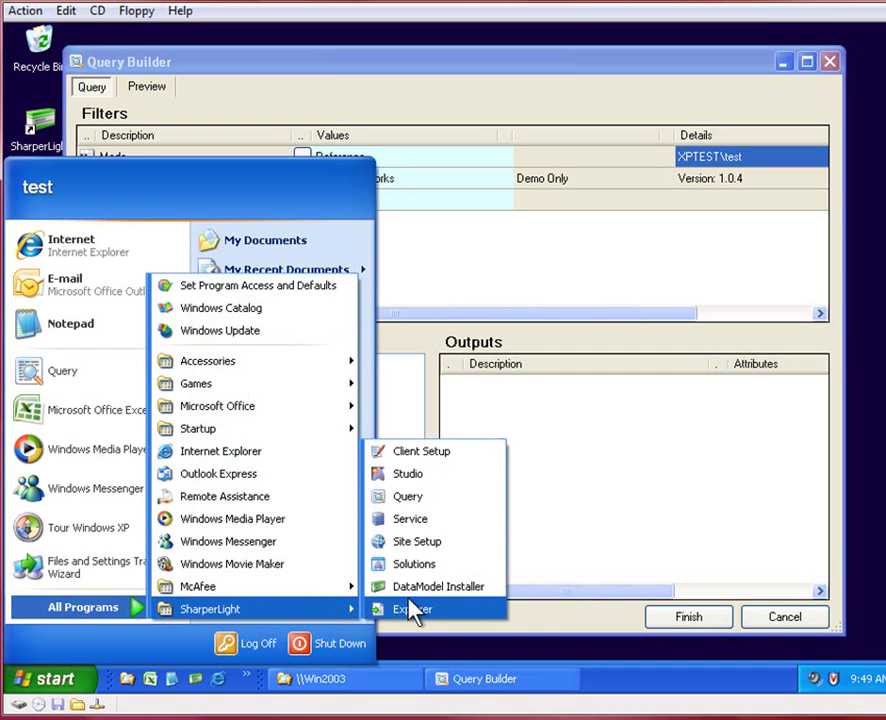
{"action": "left_click", "coordinate": [447, 502]}
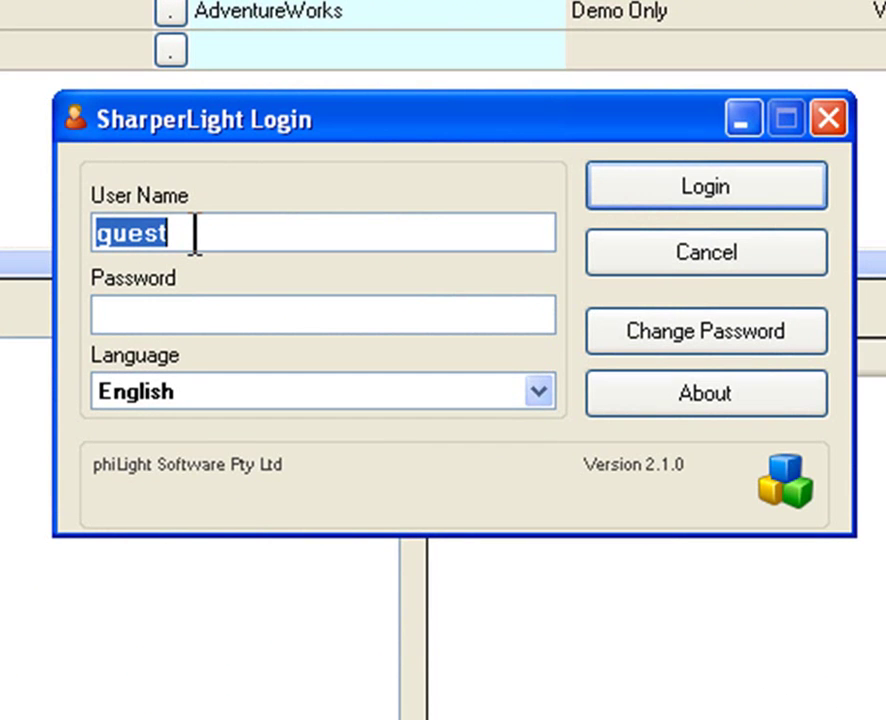
Log in to Query with a SHARPERLIGHT domain user name and its password
{"action": "type", "text": "sha"}
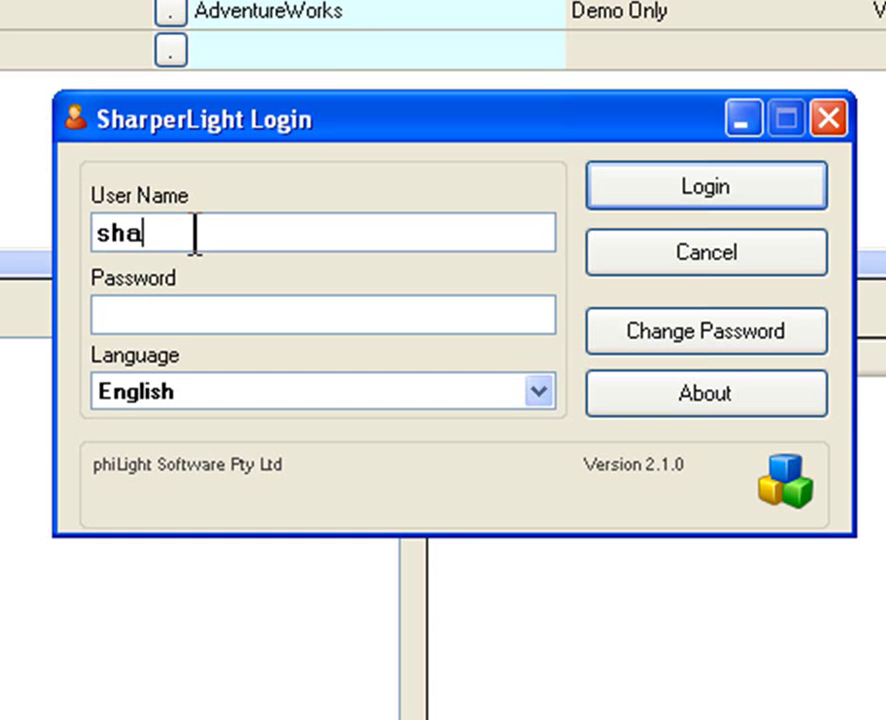
{"action": "type", "text": "rperlight"}
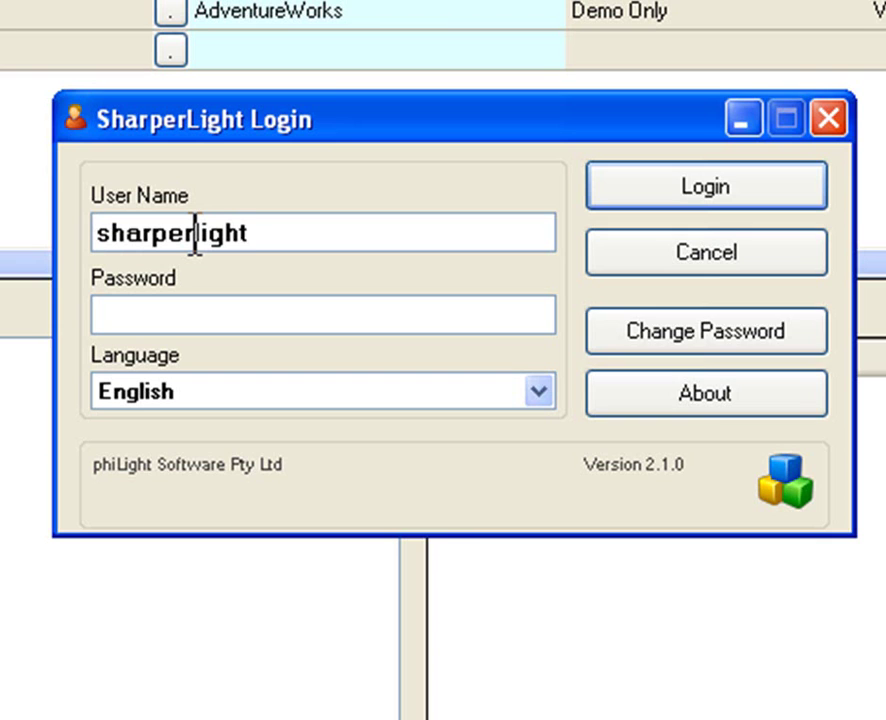
{"action": "type", "text": "\\ivon"}
{"action": "key", "text": "Tab"}
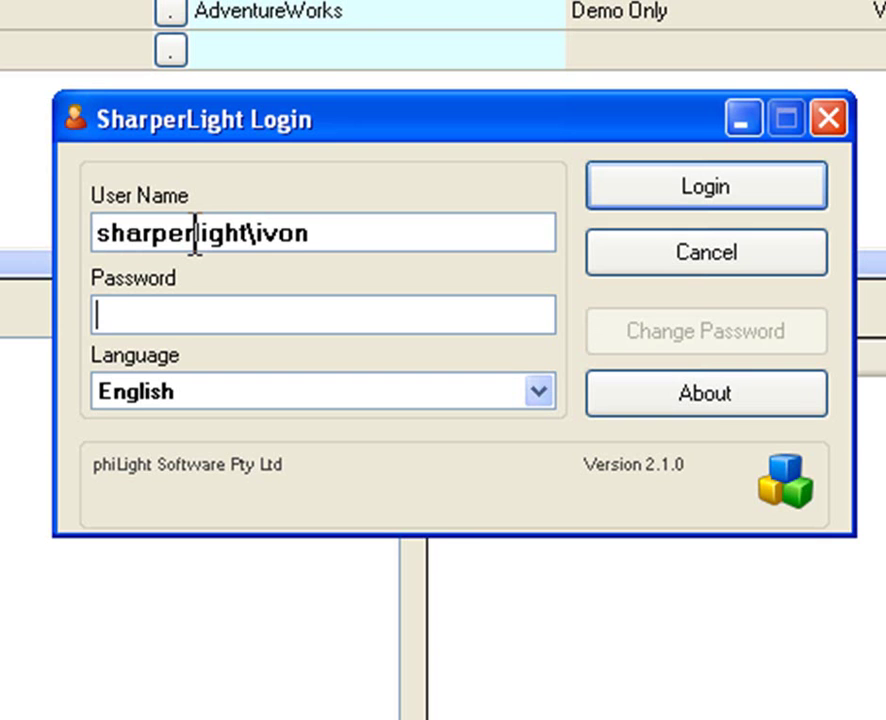
{"action": "type", "text": "********"}
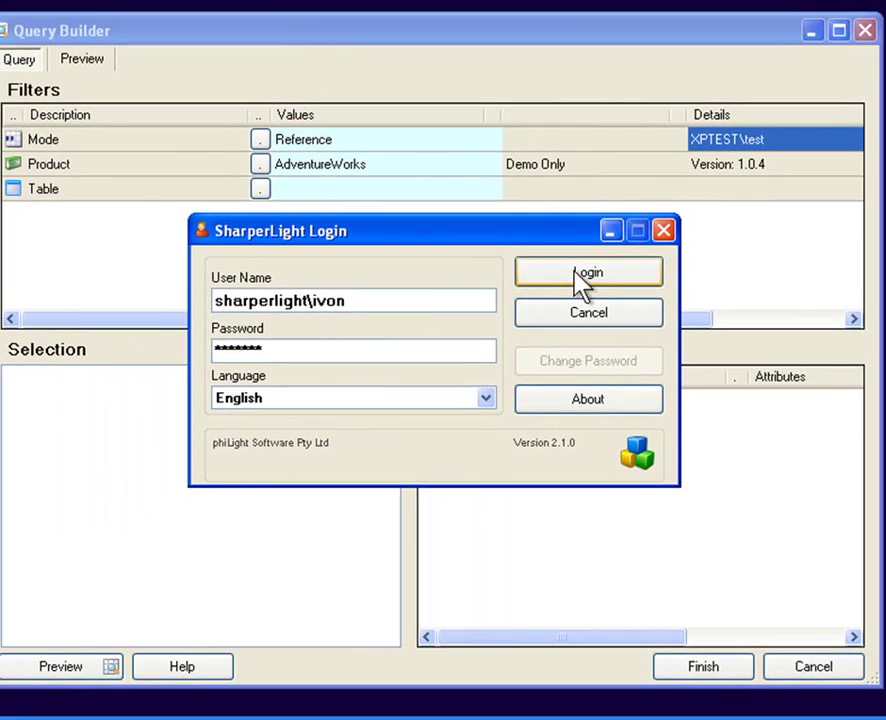
{"action": "left_click", "coordinate": [702, 190]}
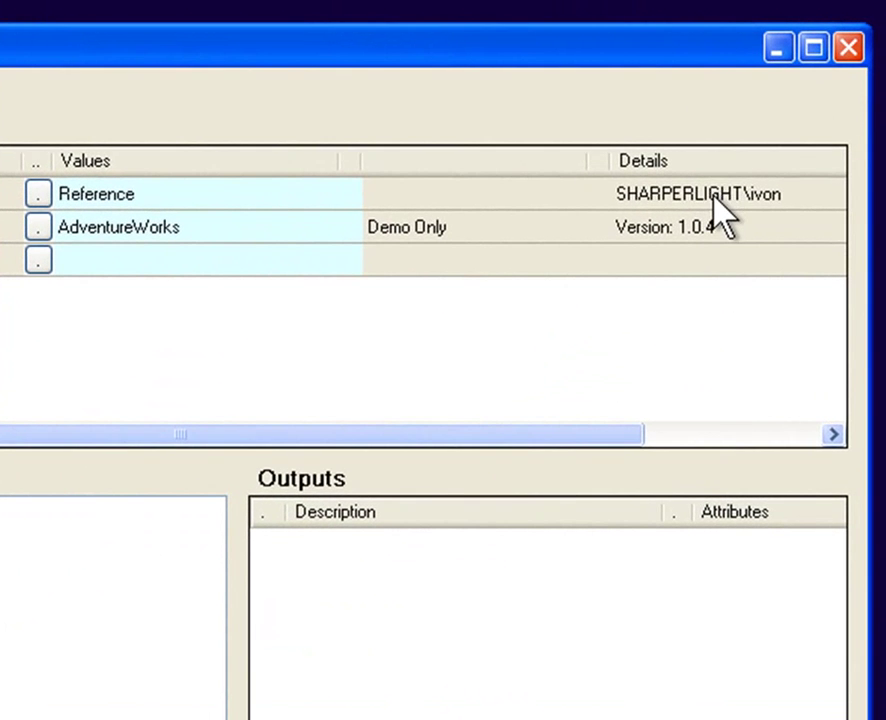
Select the Details cell showing the domain user, then launch SharperLight Site Setup
{"action": "left_click", "coordinate": [757, 145]}
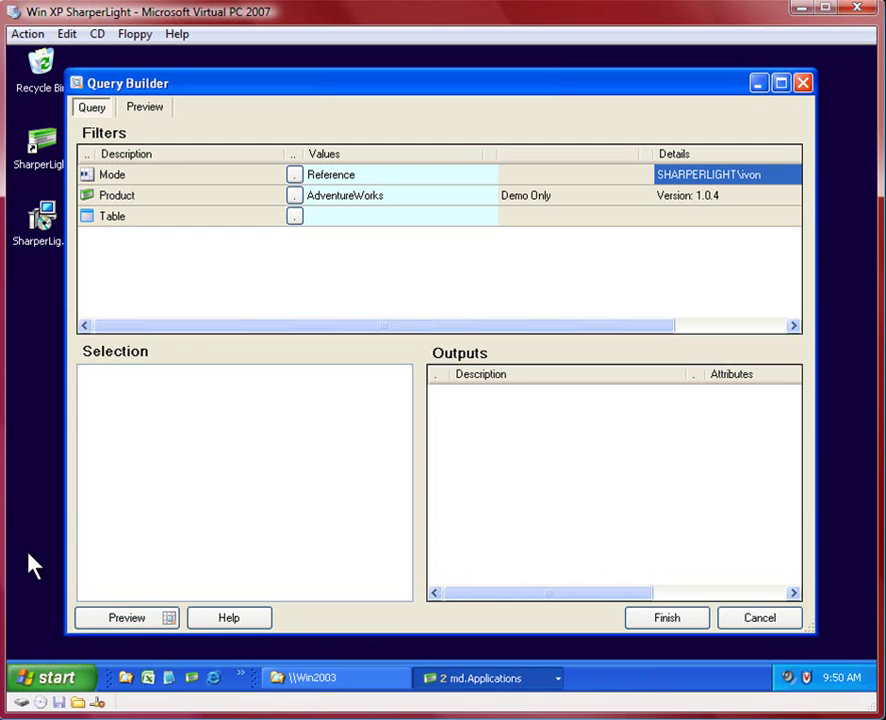
{"action": "left_click", "coordinate": [50, 682]}
{"action": "mouse_move", "coordinate": [95, 620]}
{"action": "mouse_move", "coordinate": [247, 616]}
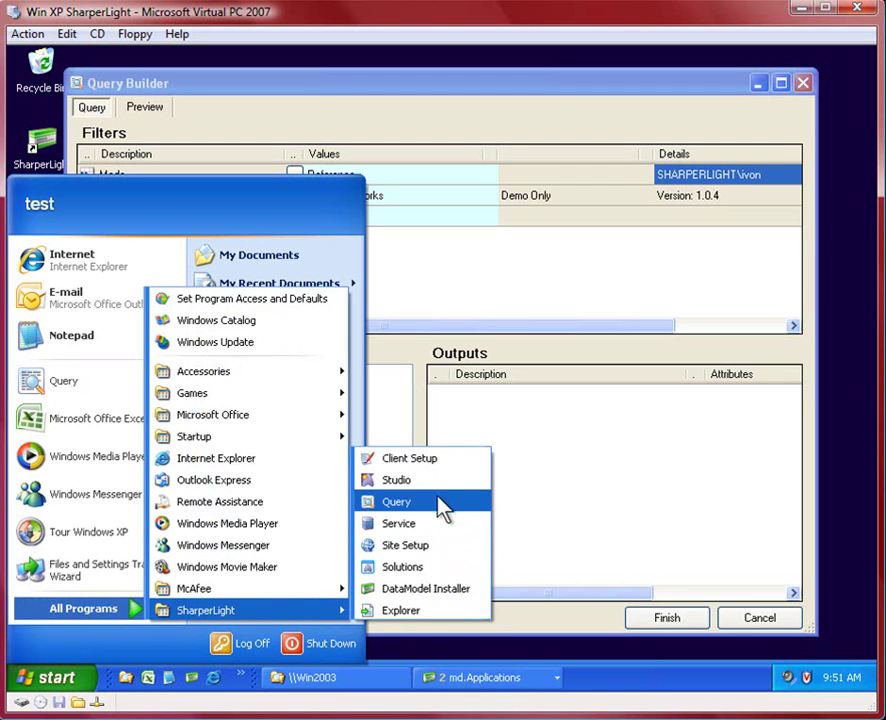
{"action": "left_click", "coordinate": [412, 546]}
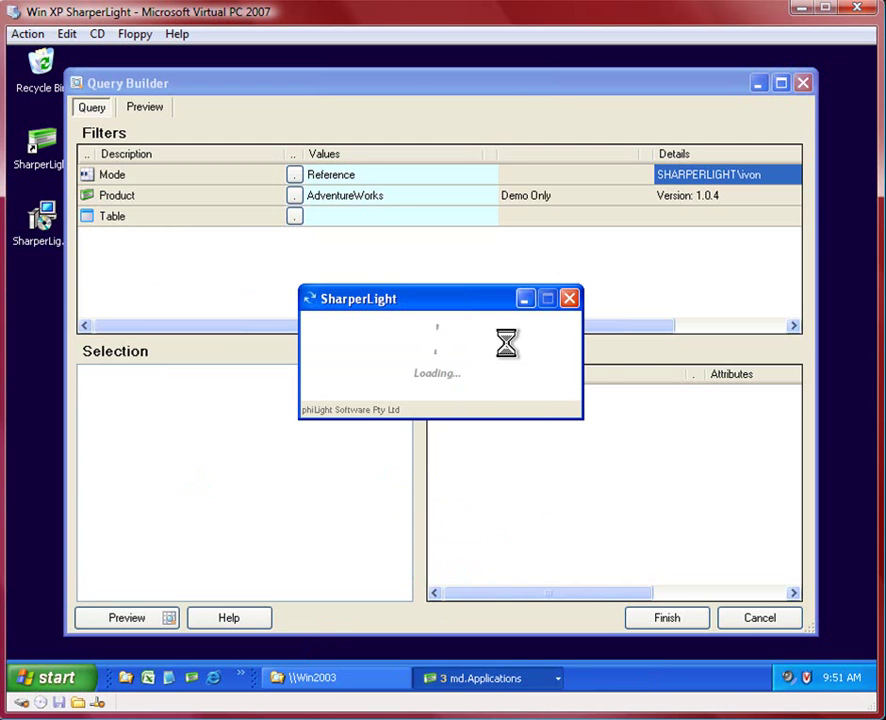
Log in to Site Setup, add new user U0002 under Users, and open the Windows account picker
{"action": "left_click", "coordinate": [568, 288]}
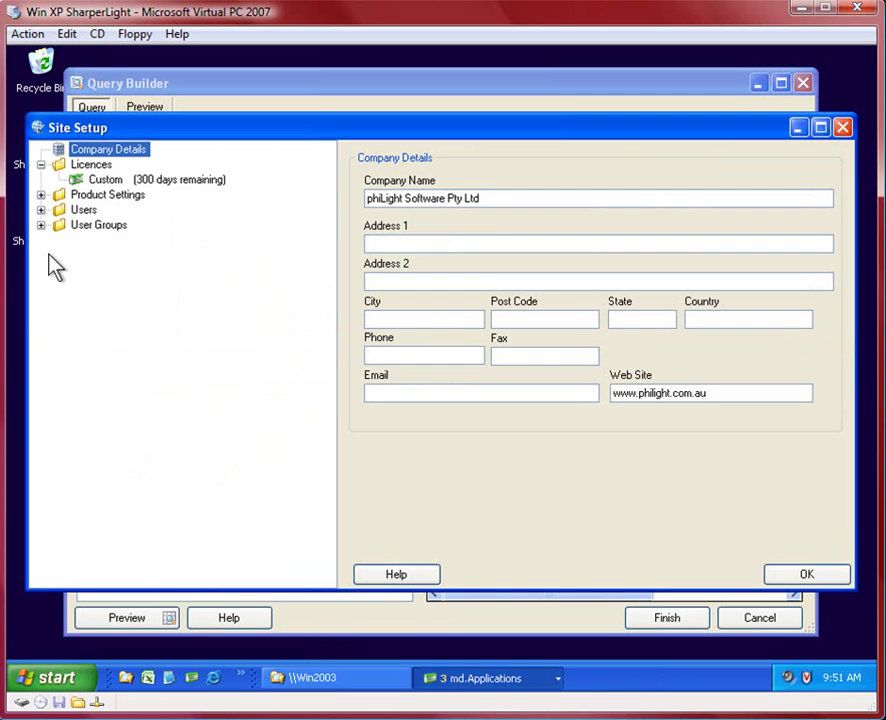
{"action": "left_click", "coordinate": [42, 211]}
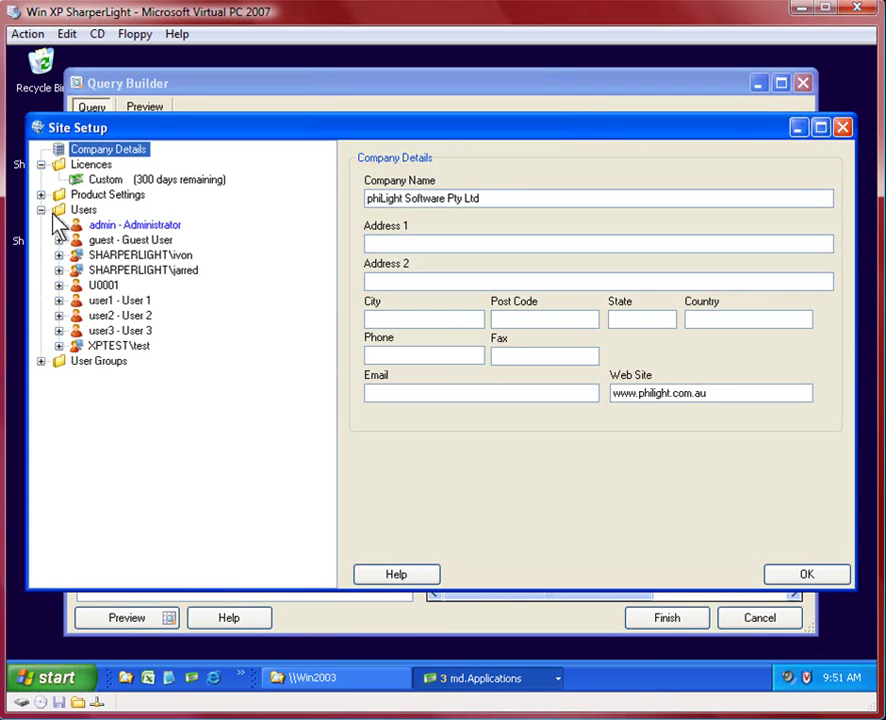
{"action": "left_click", "coordinate": [78, 211]}
{"action": "right_click", "coordinate": [78, 212]}
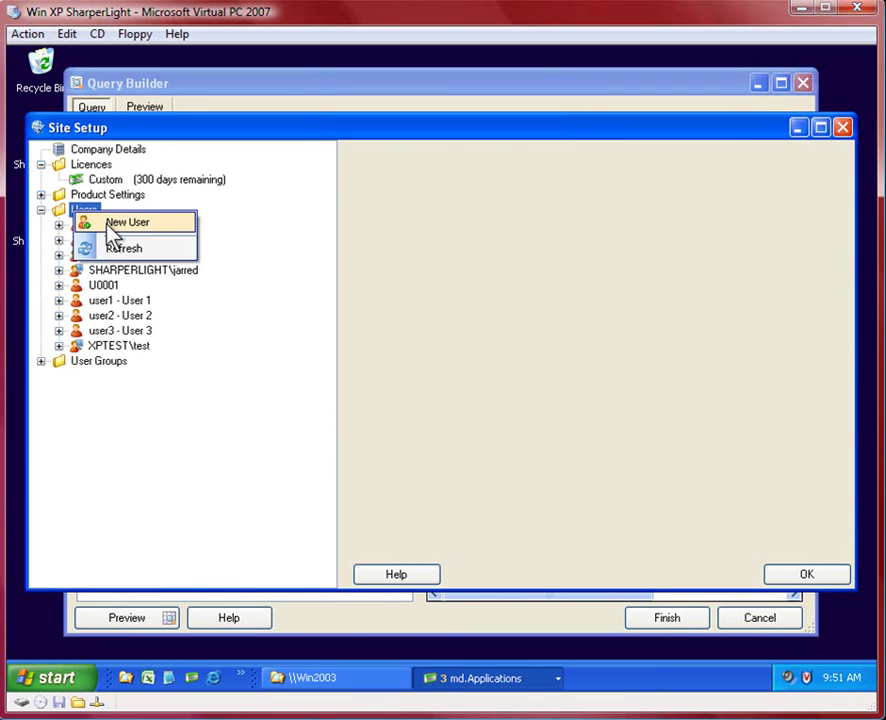
{"action": "left_click", "coordinate": [112, 225]}
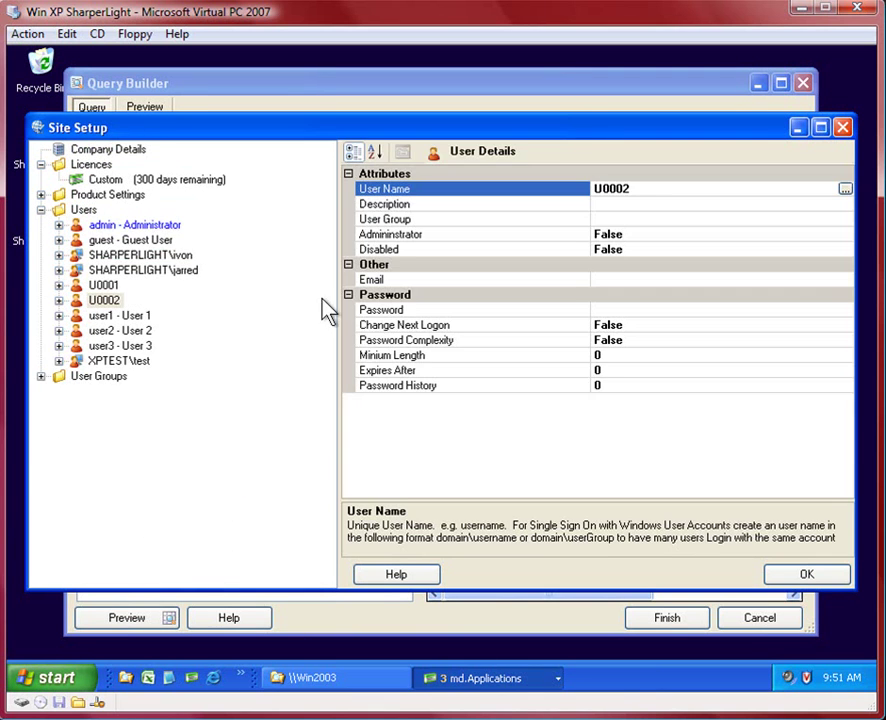
{"action": "left_click", "coordinate": [845, 189]}
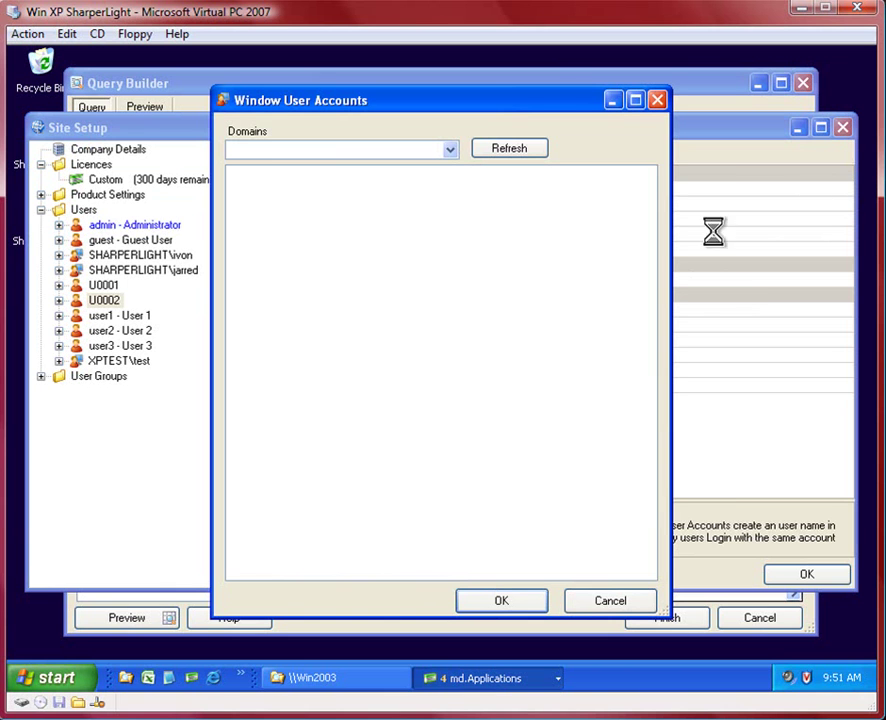
Select the SHARPERLIGHT domain and assign its Guests group, SHARPERLIGHT\Guests, as the new user
{"action": "left_click", "coordinate": [450, 149]}
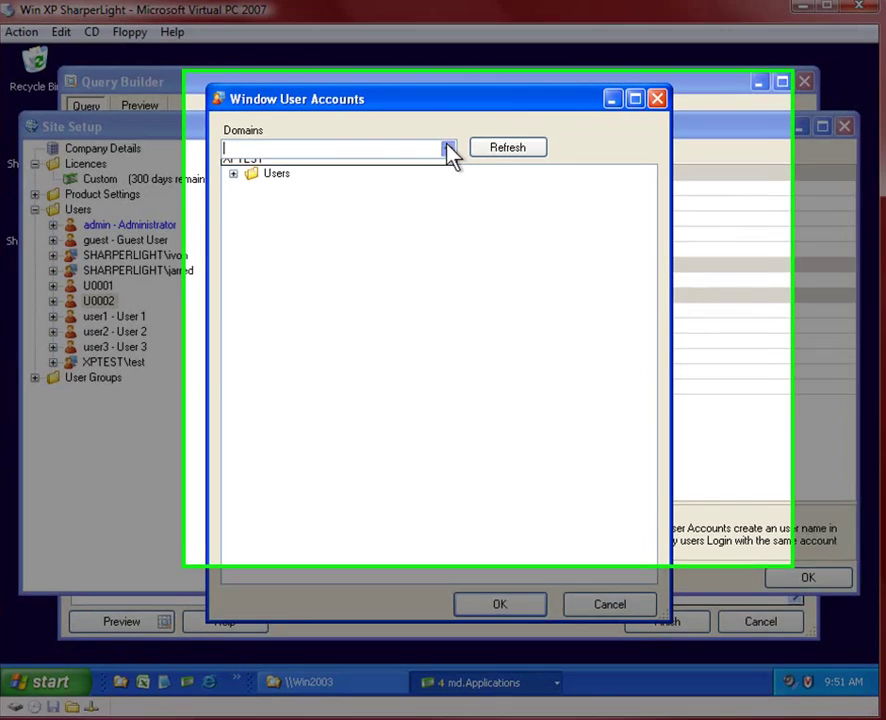
{"action": "left_click", "coordinate": [362, 178]}
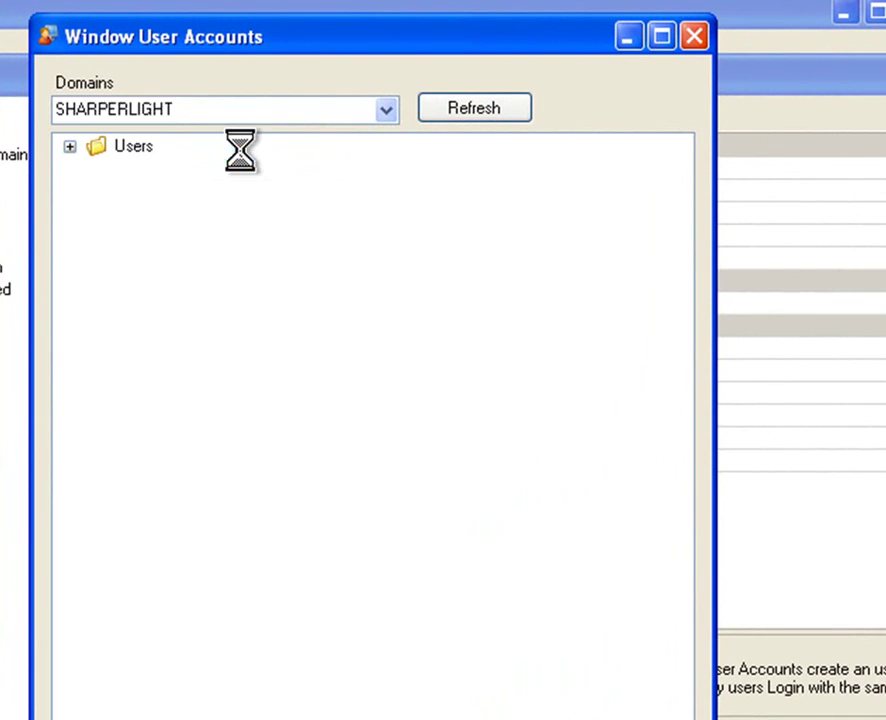
{"action": "left_click", "coordinate": [69, 146]}
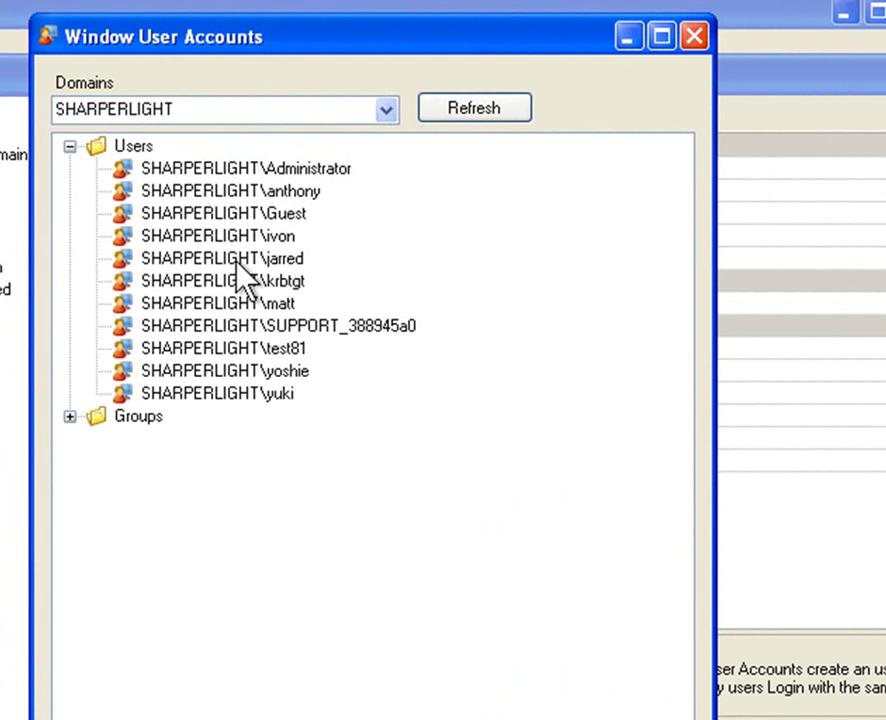
{"action": "left_click", "coordinate": [69, 416]}
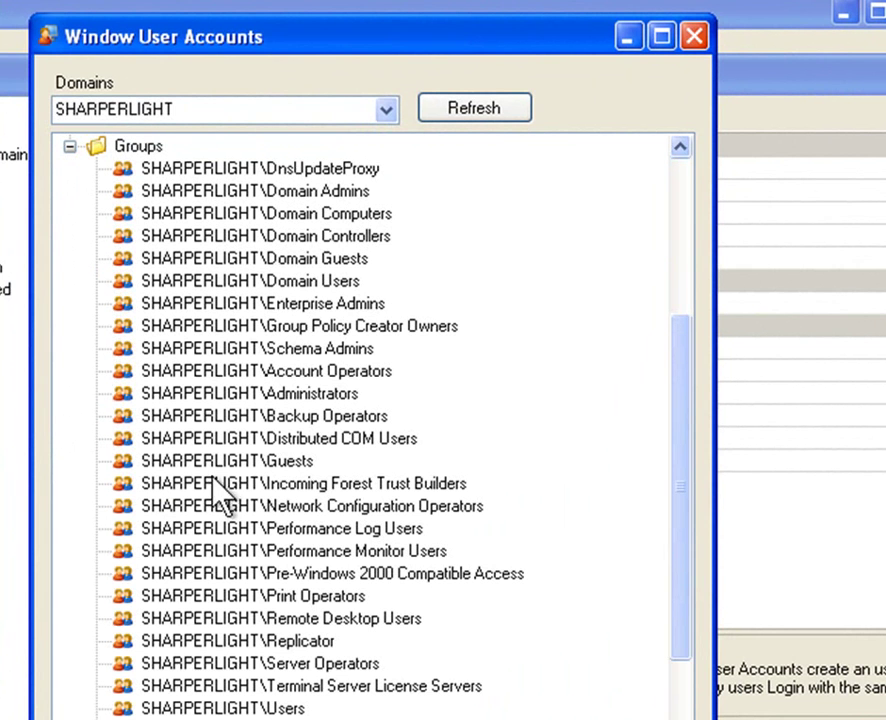
{"action": "left_click", "coordinate": [240, 352]}
{"action": "scroll", "coordinate": [240, 355], "scroll_direction": "down", "scroll_amount": 2}
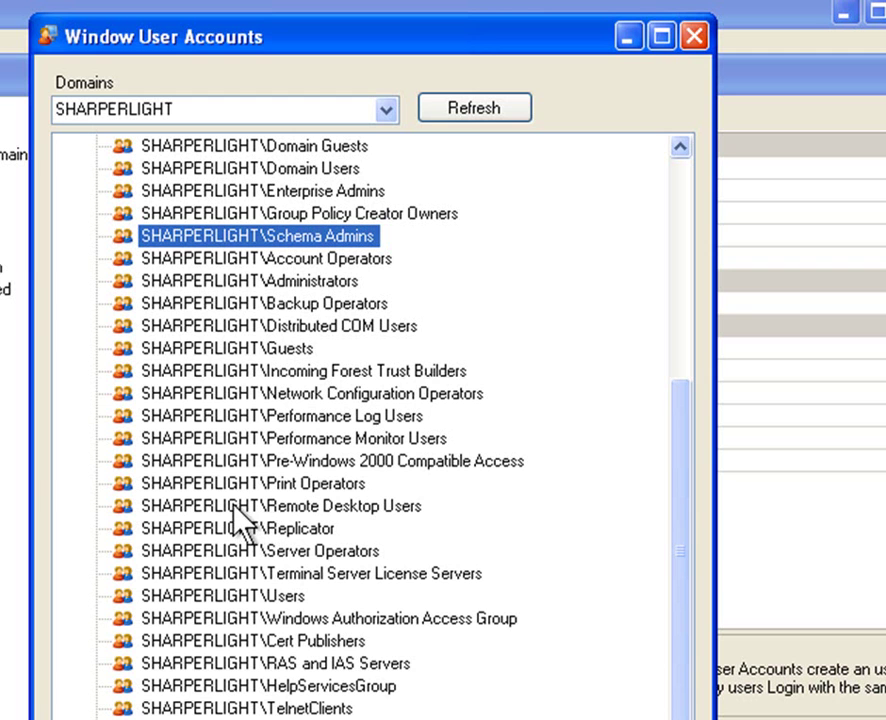
{"action": "double_click", "coordinate": [236, 350]}
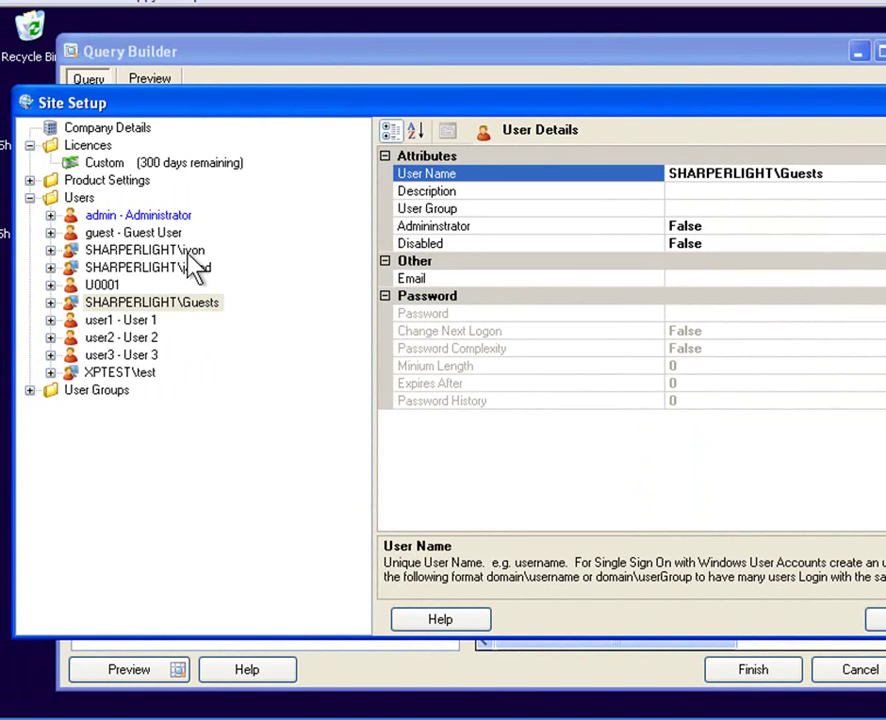
{"action": "left_click", "coordinate": [198, 304]}
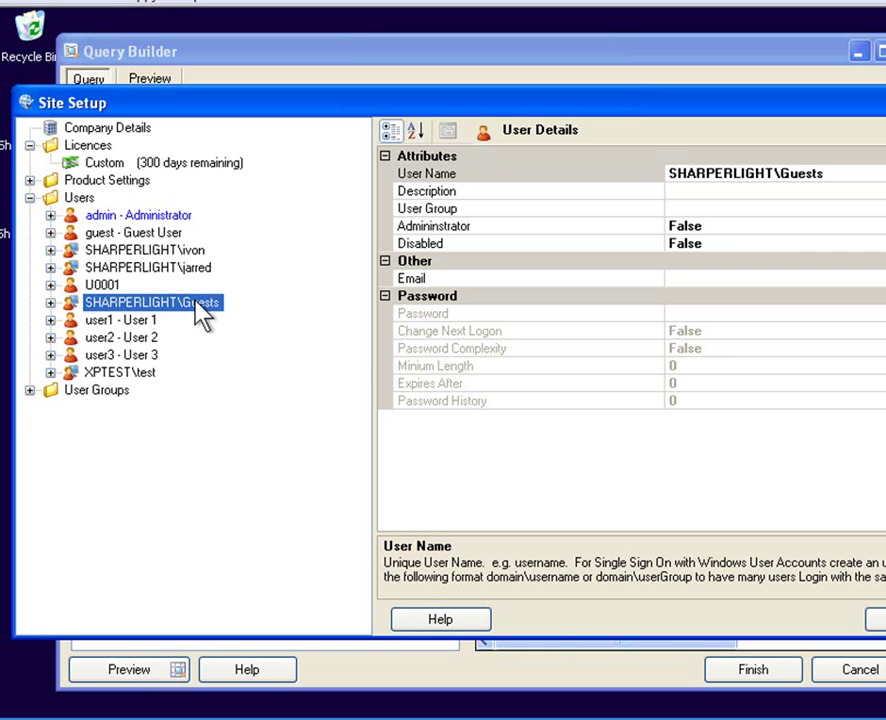